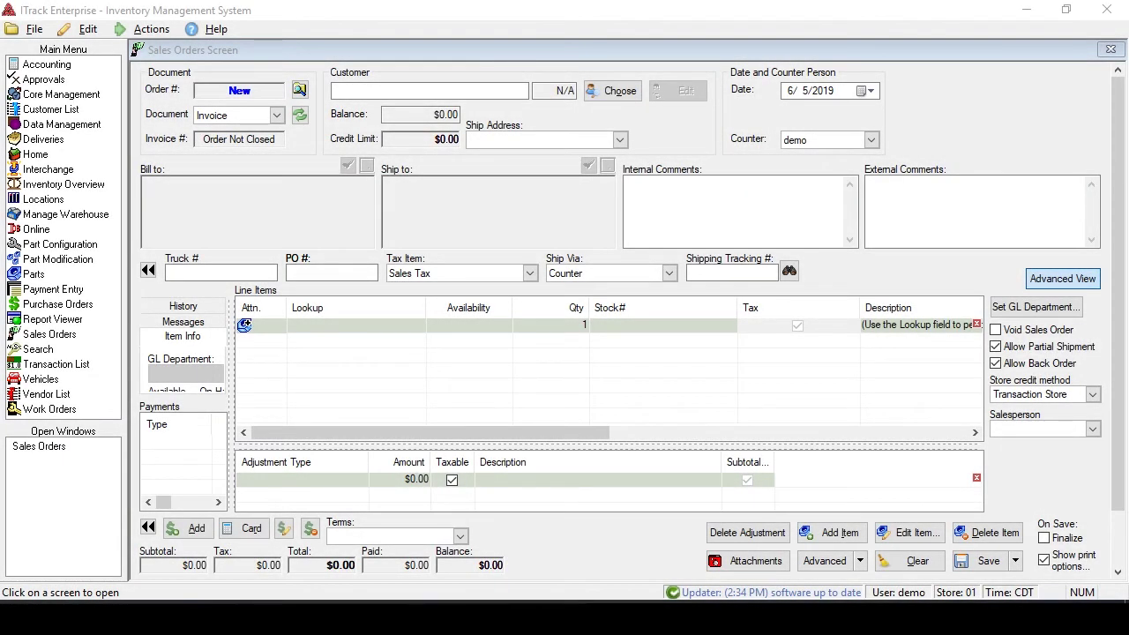
# Step: Find the customer Tony's Trucks and assign it to the new sales order
pyautogui.click(1016, 117)
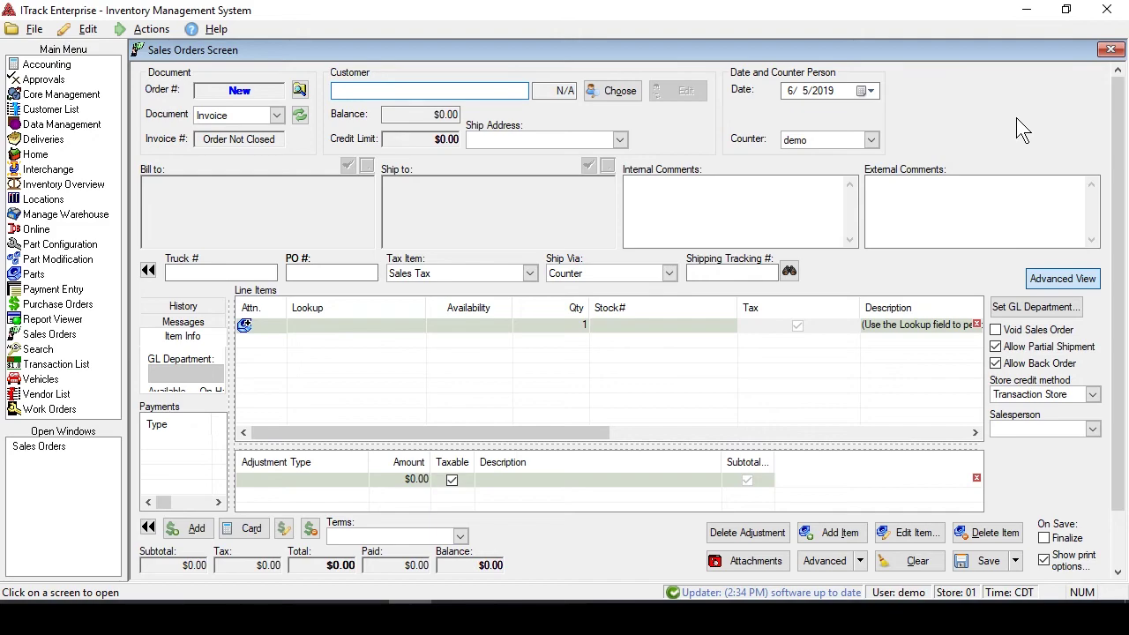
pyautogui.write('tony')
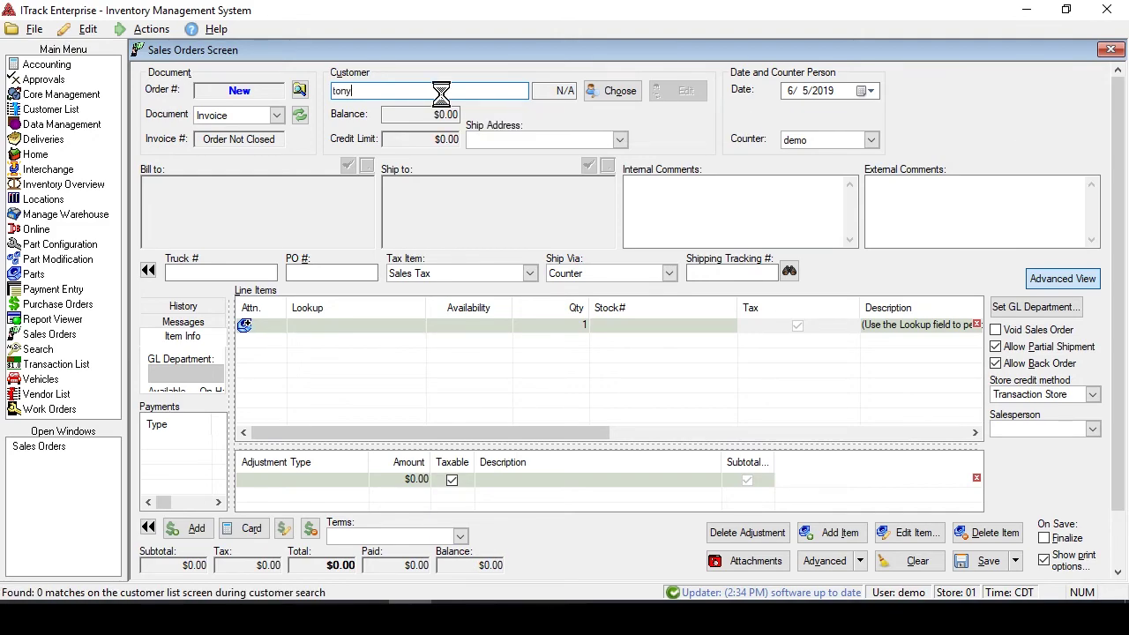
pyautogui.press('Return')
pyautogui.doubleClick(236, 126)
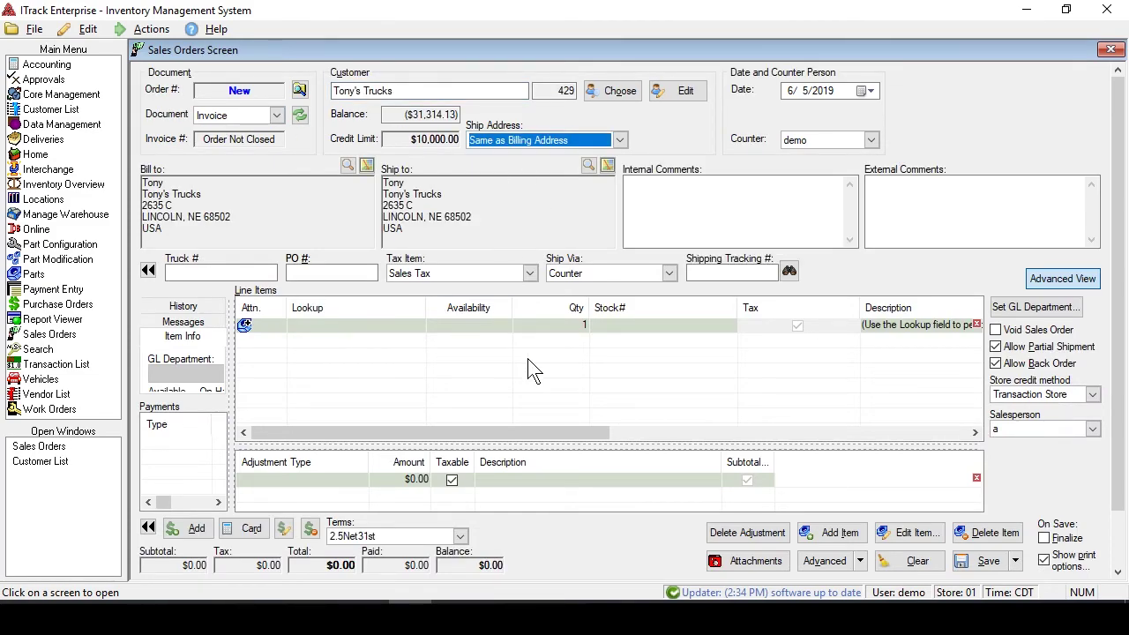
# Step: Search the inventory for part type 3000 (Engine Assembly), year 2002, and add the first matching engine to the order
pyautogui.click(829, 534)
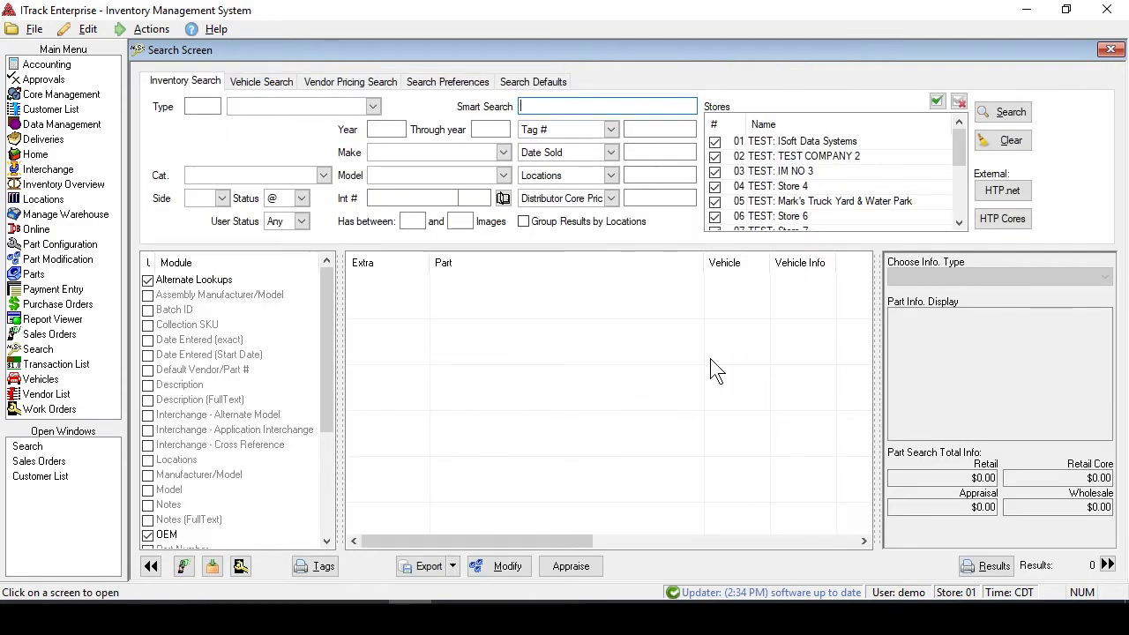
pyautogui.click(190, 107)
pyautogui.write('3000')
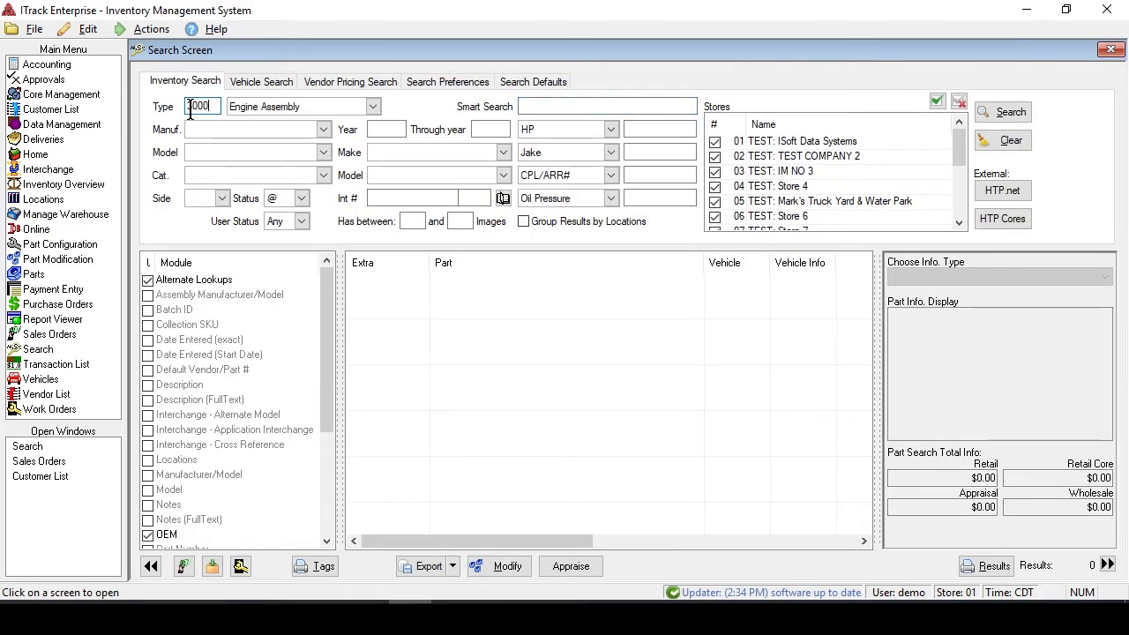
pyautogui.click(386, 130)
pyautogui.write('2002')
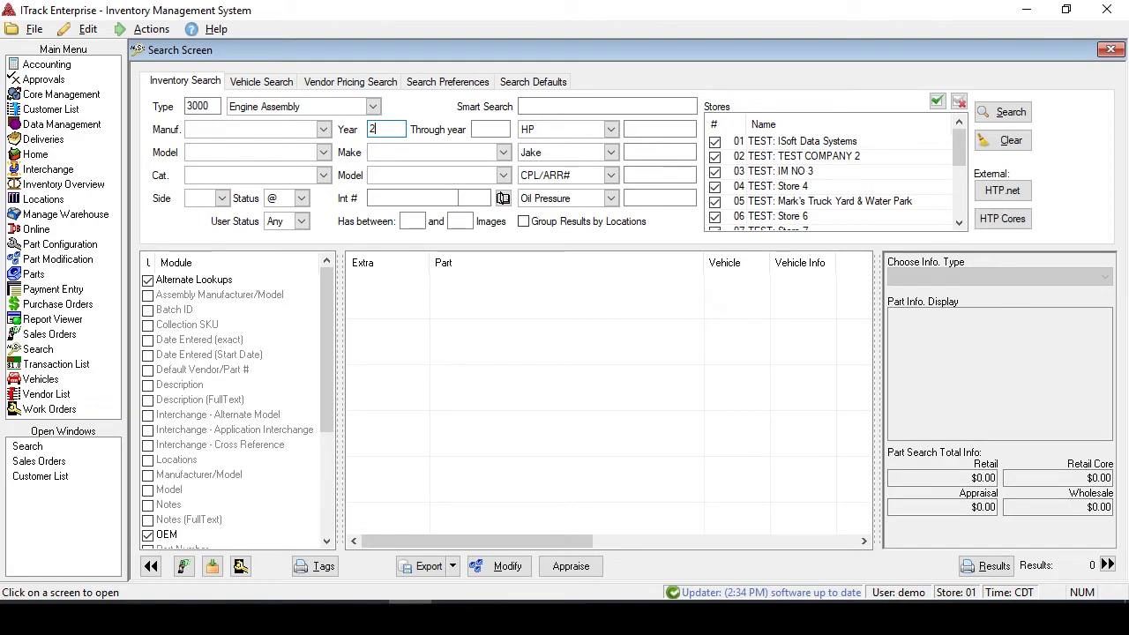
pyautogui.click(1009, 112)
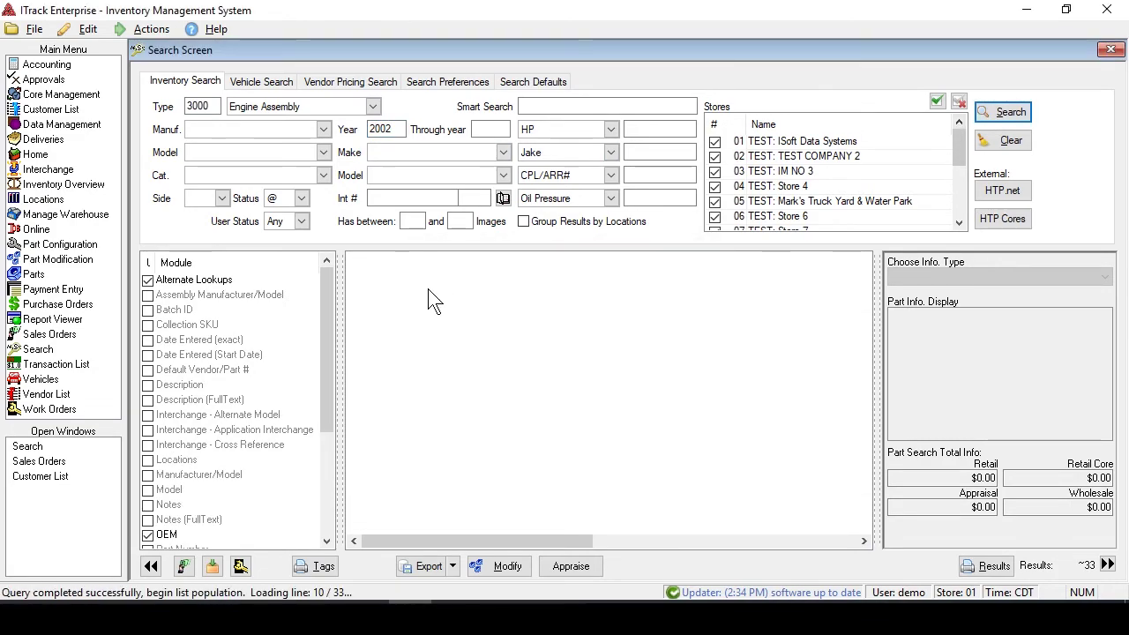
pyautogui.doubleClick(473, 294)
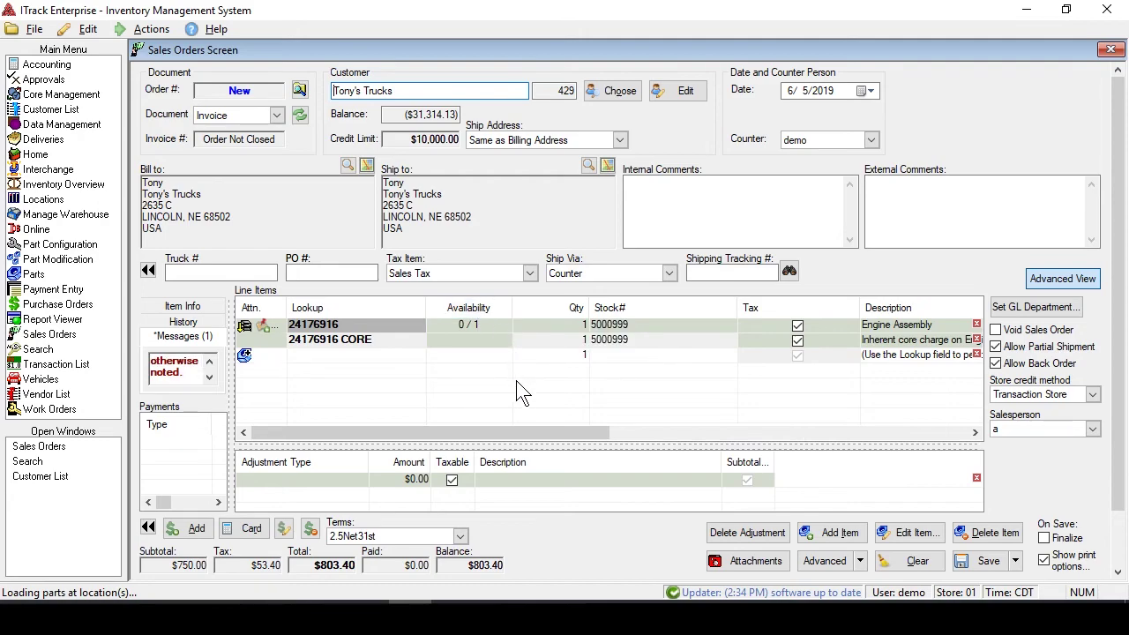
# Step: Add an internal comment stating that the customer's contact himself must sign for the engine
pyautogui.click(702, 222)
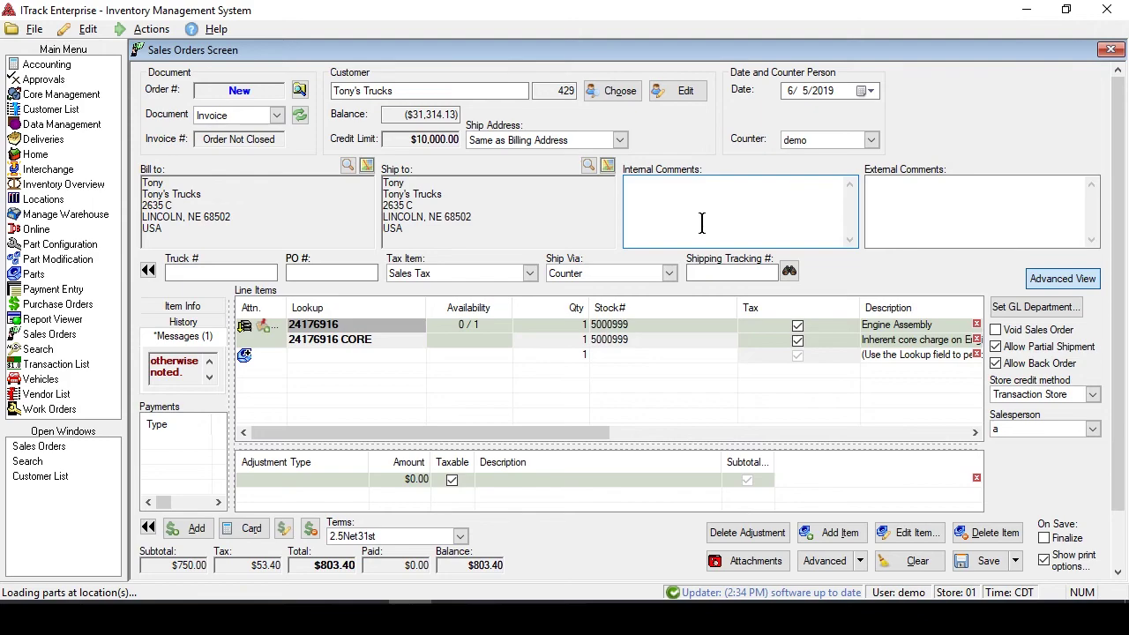
pyautogui.write('Tony himself must sign for the engine.')
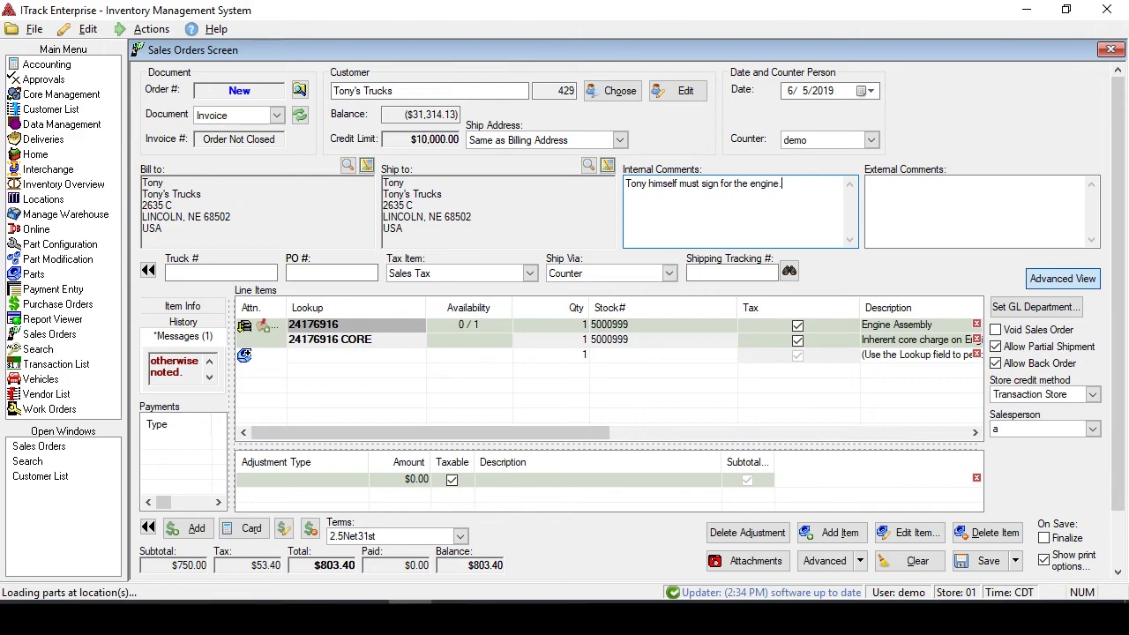
pyautogui.click(657, 388)
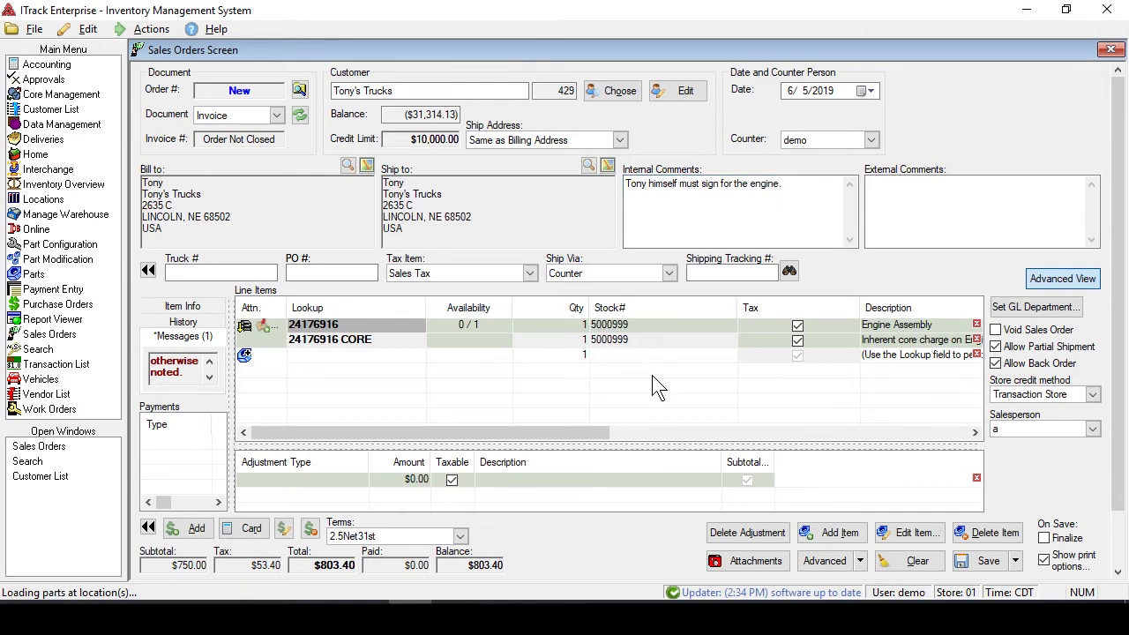
# Step: Start a DLS shipping quote for the order and copy the order notes into its special instructions
pyautogui.rightClick(657, 388)
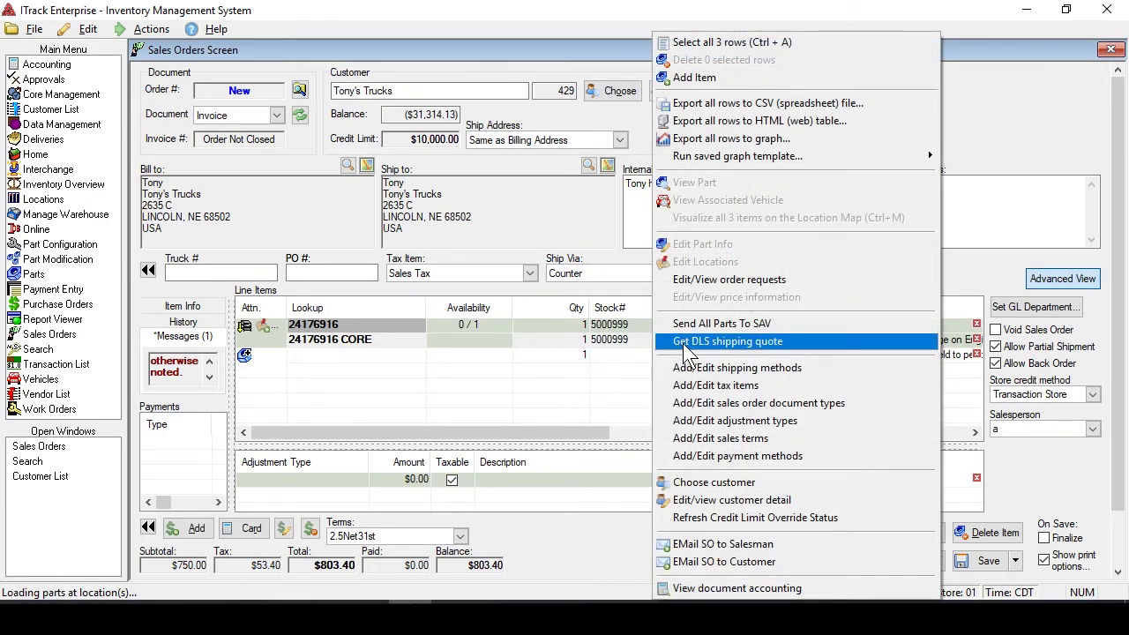
pyautogui.click(645, 386)
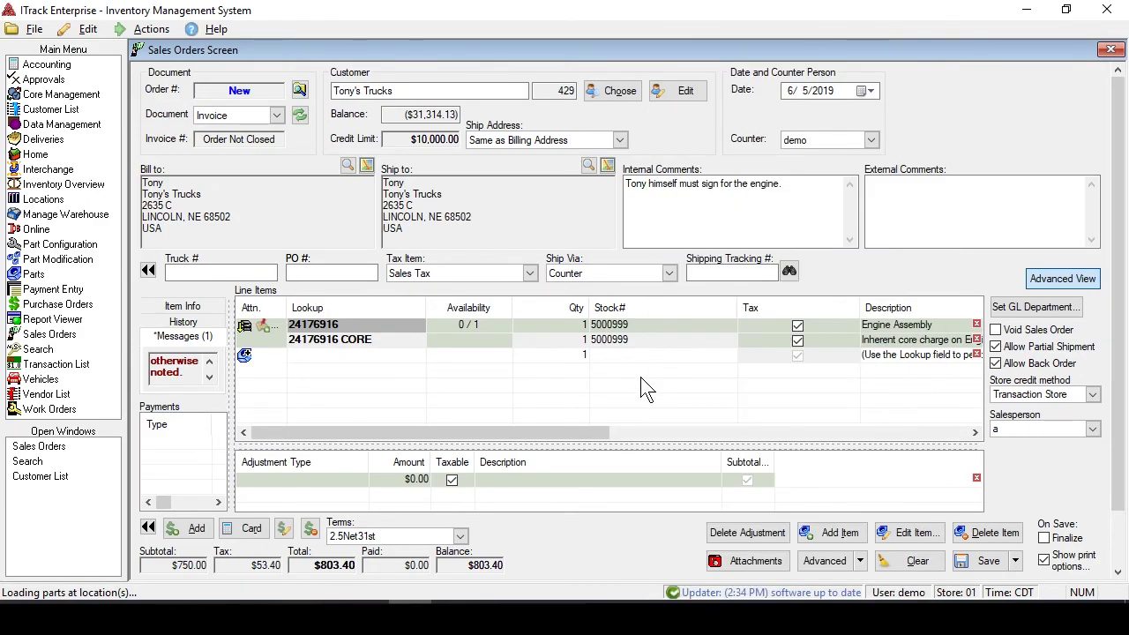
pyautogui.click(860, 559)
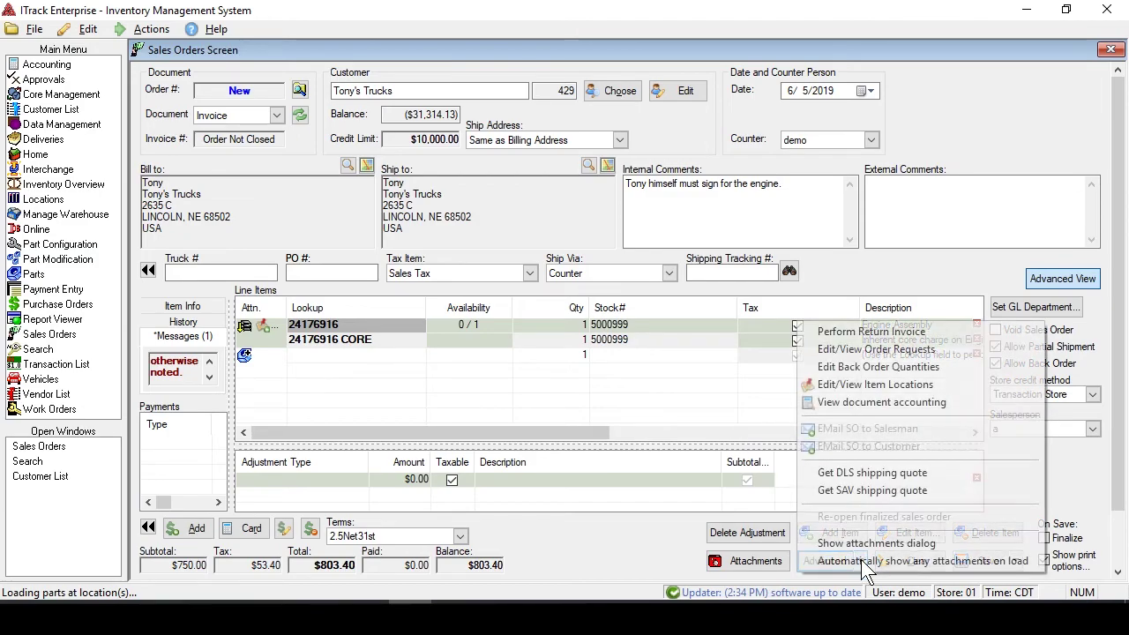
pyautogui.click(862, 482)
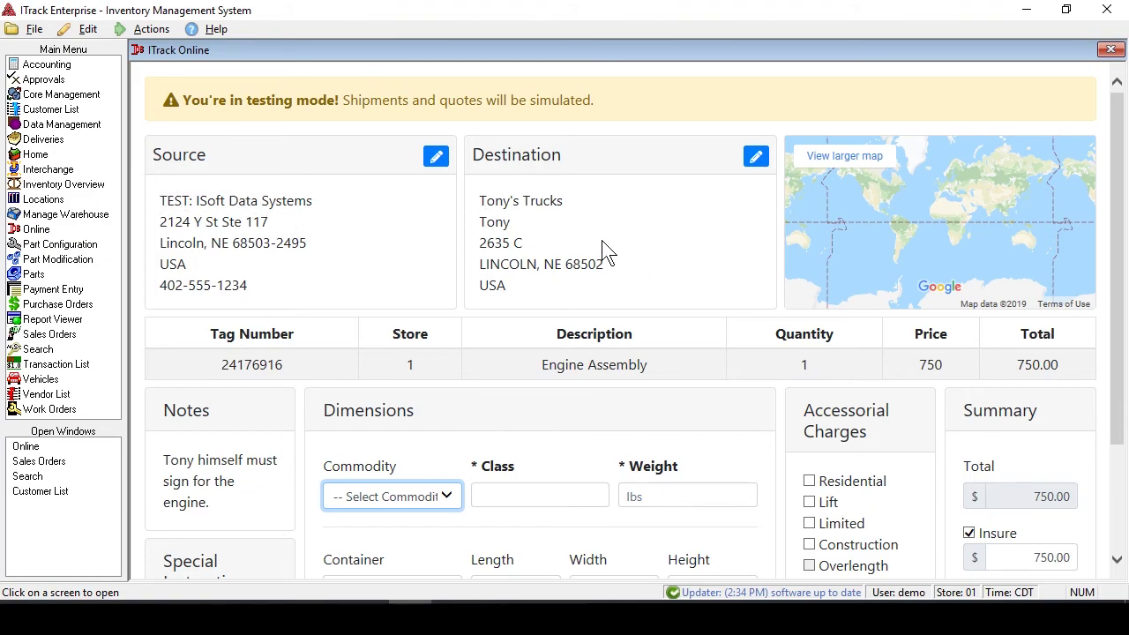
pyautogui.scroll(-3, 340, 325)
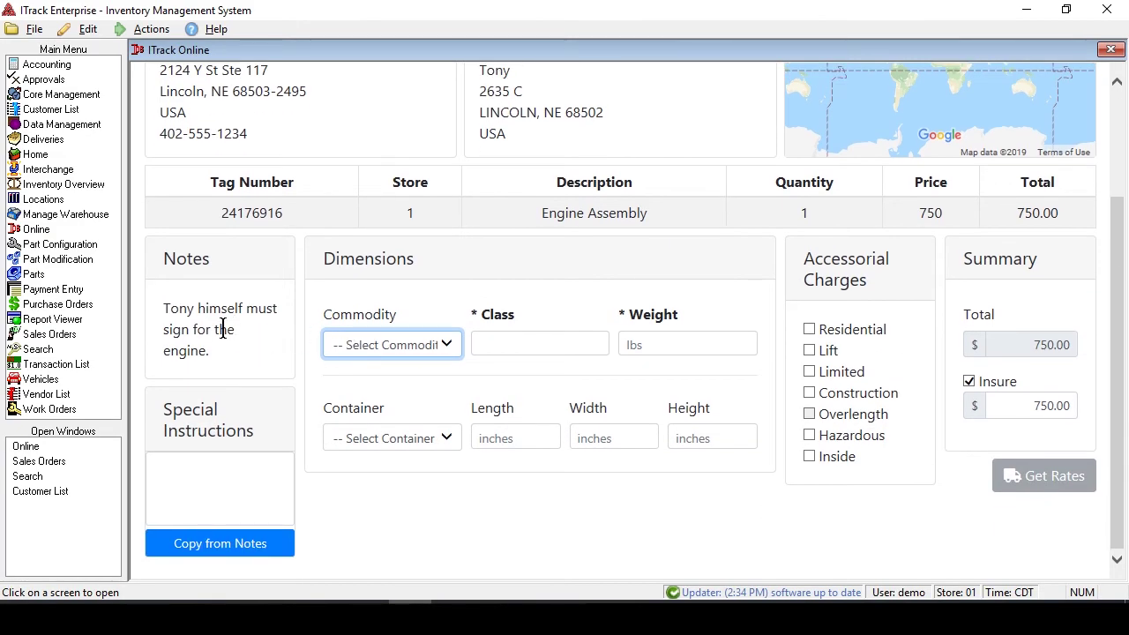
pyautogui.click(215, 545)
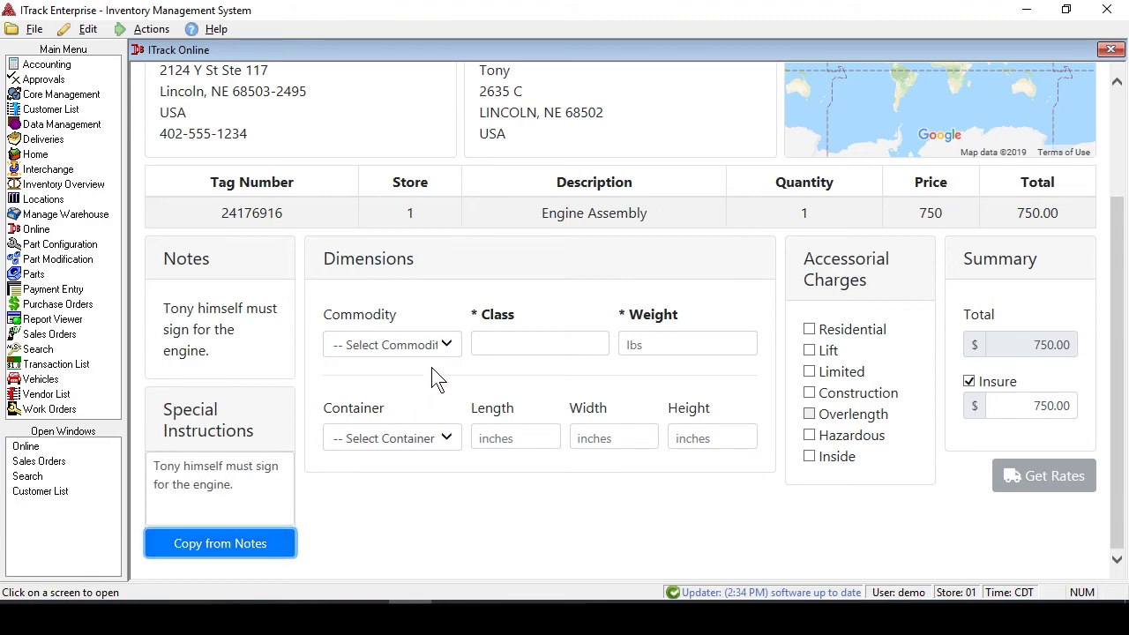
# Step: Set the commodity to Engine Assembly (Palletized) - 120790-1 (Class 85) and the weight to 2000 lbs
pyautogui.click(451, 345)
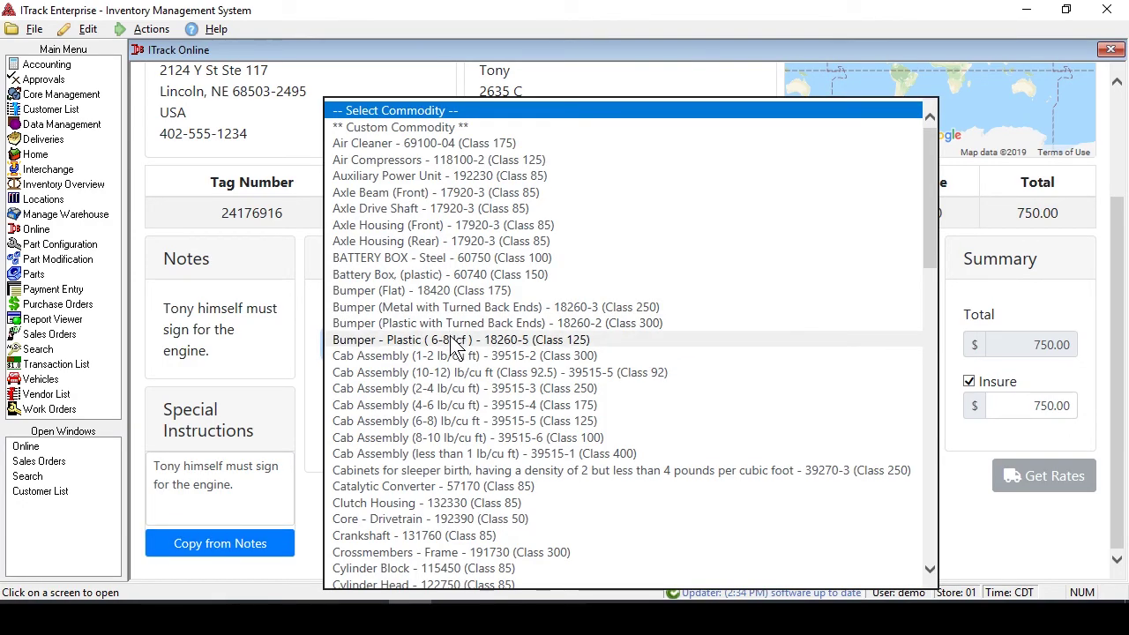
pyautogui.press('e')
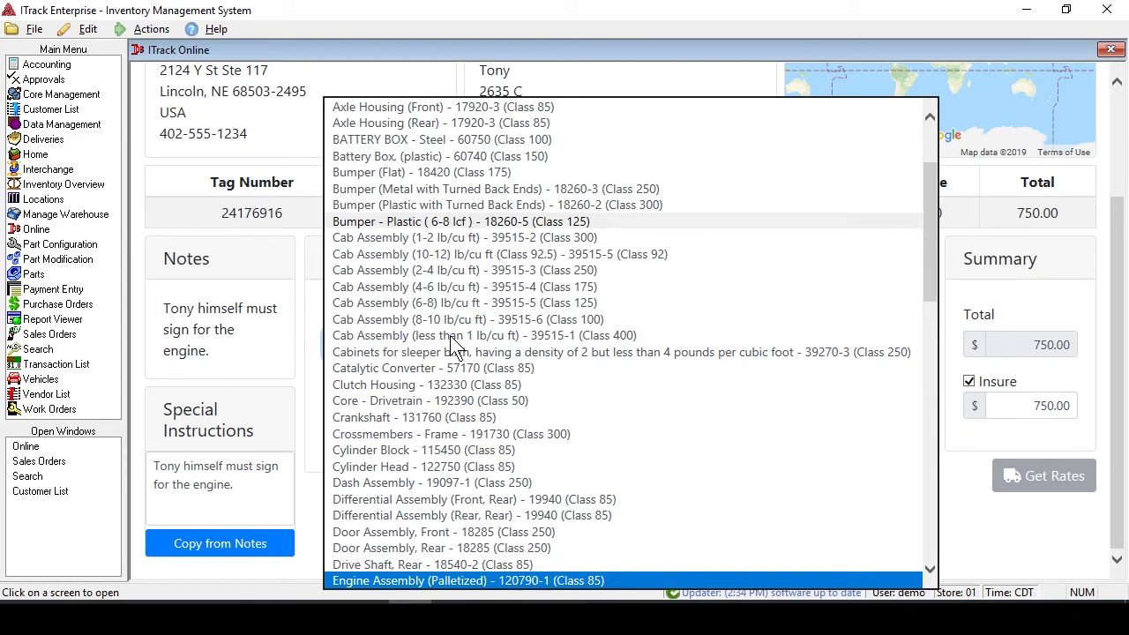
pyautogui.click(451, 581)
pyautogui.click(629, 344)
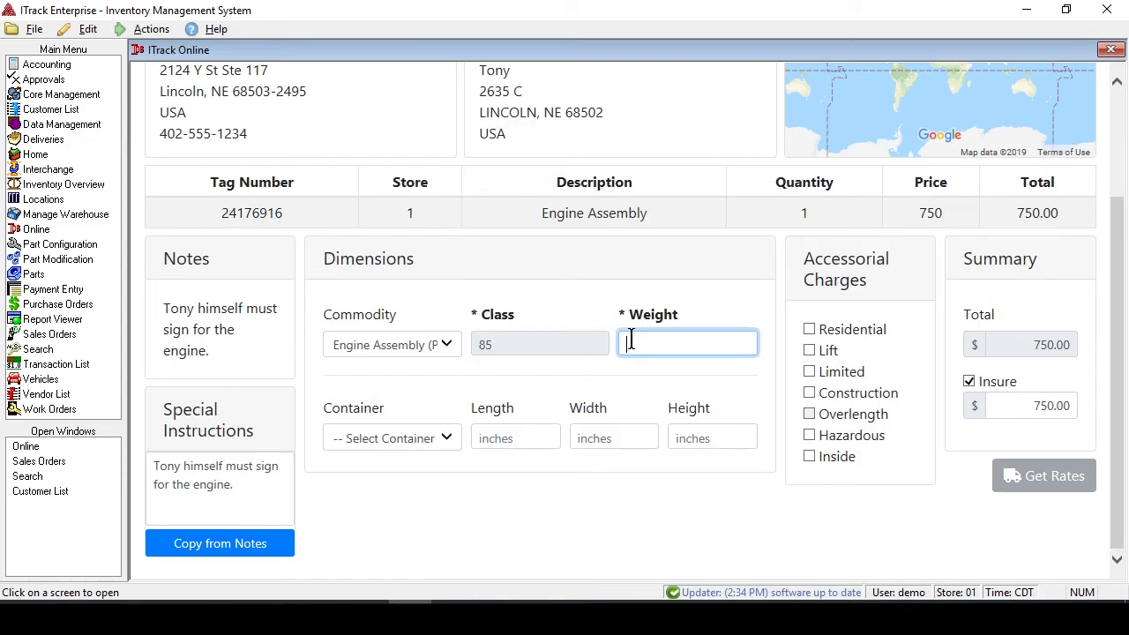
pyautogui.write('100')
pyautogui.press('Tab')
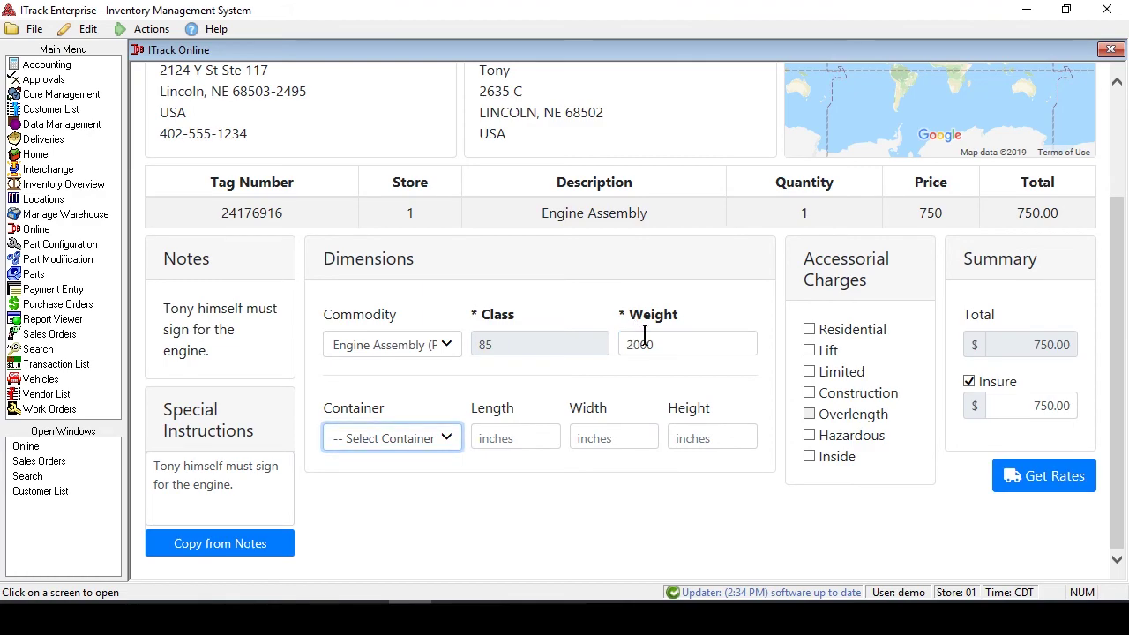
# Step: Choose the 84x96 pallet as container, set its length to 96 inches, and add the Residential, Lift and Construction charges
pyautogui.click(447, 438)
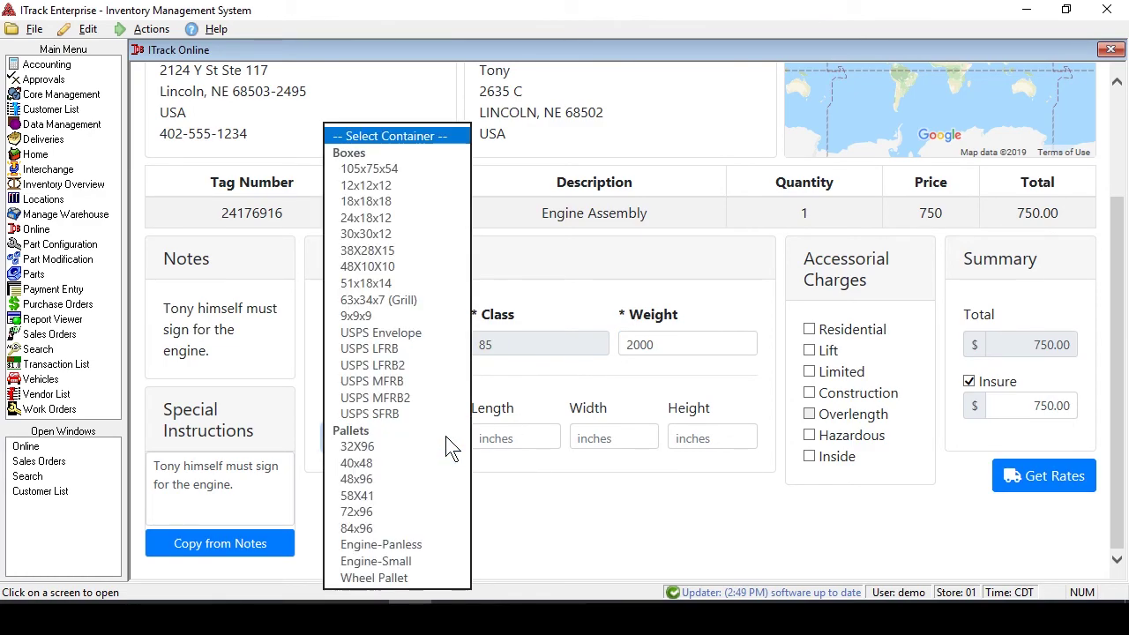
pyautogui.click(409, 528)
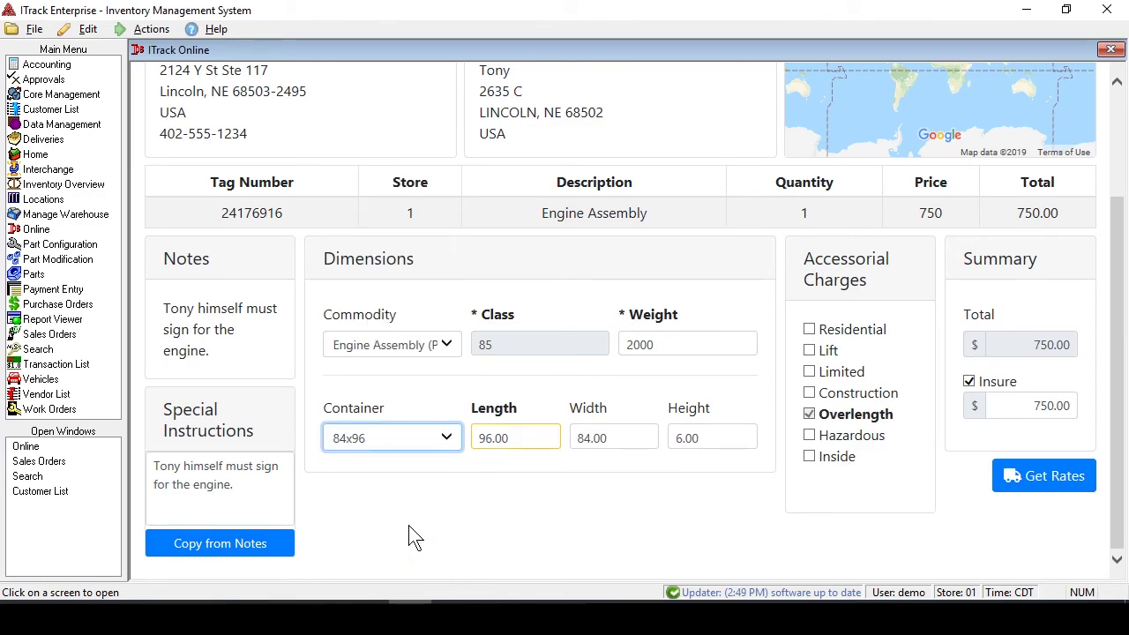
pyautogui.click(528, 438)
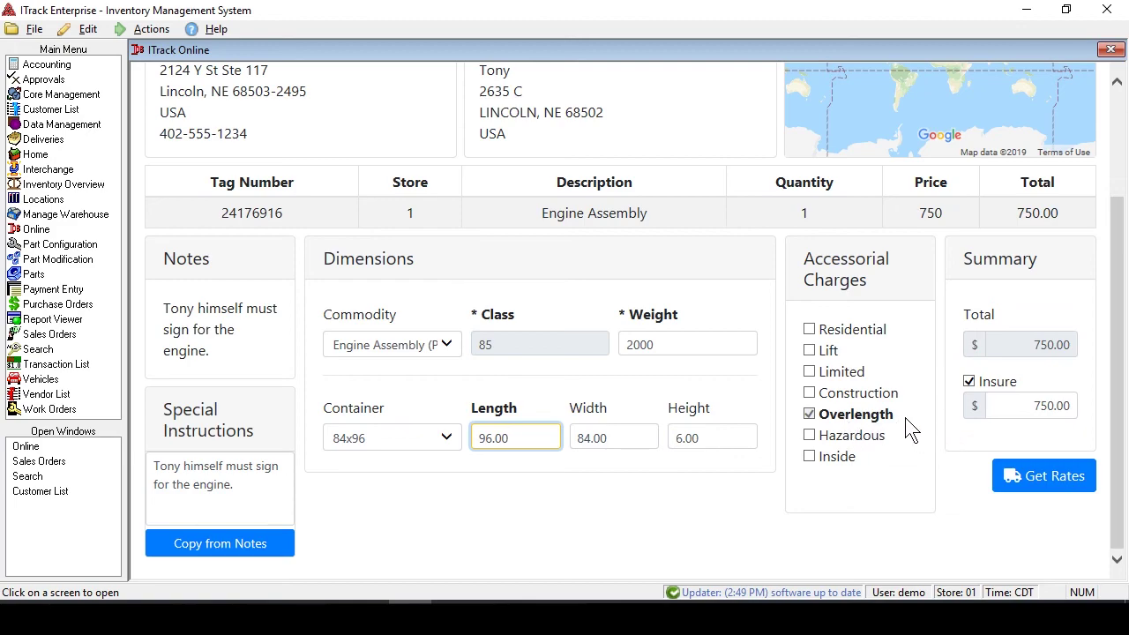
pyautogui.click(809, 393)
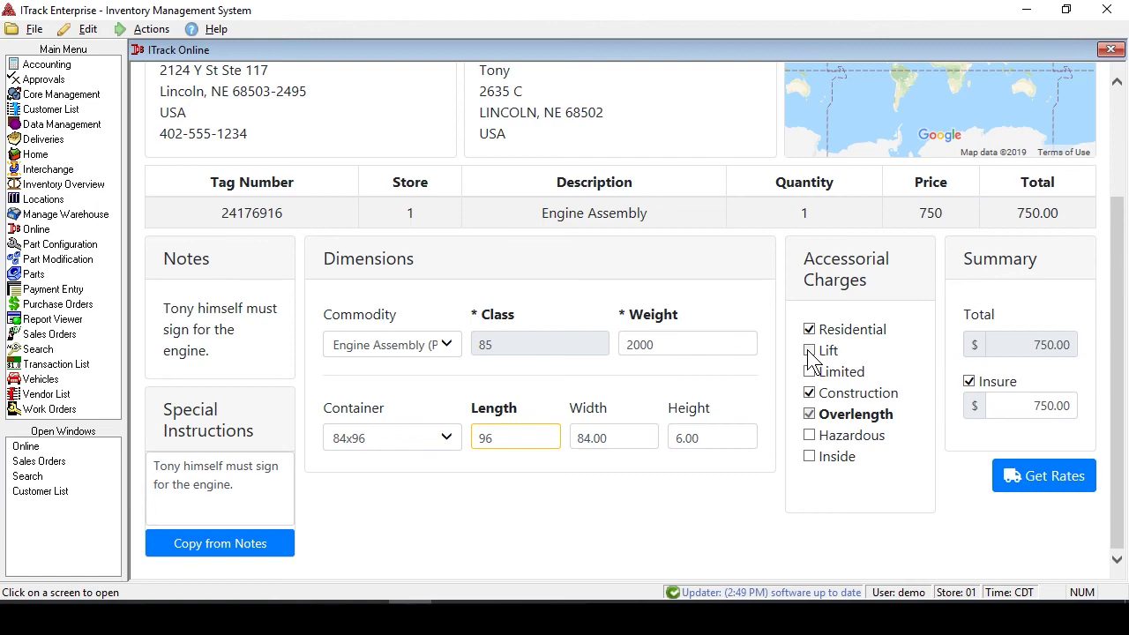
pyautogui.click(809, 351)
# Step: Get the shipping rates and create an insured shipment with XPO Logistics Freight, Inc
pyautogui.click(1007, 405)
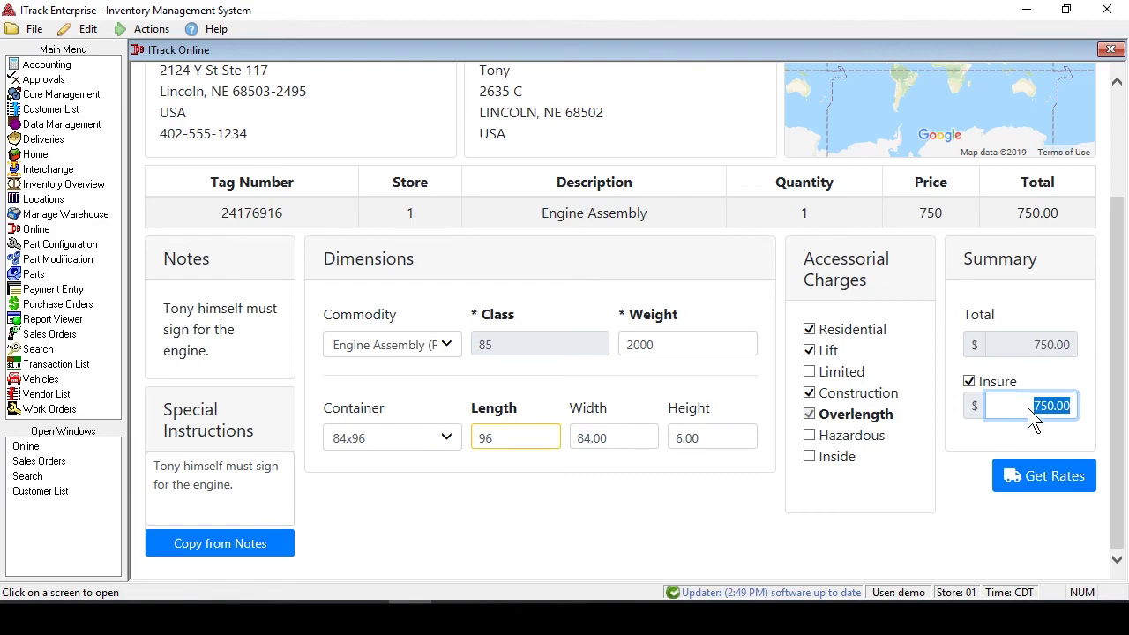
pyautogui.click(1028, 476)
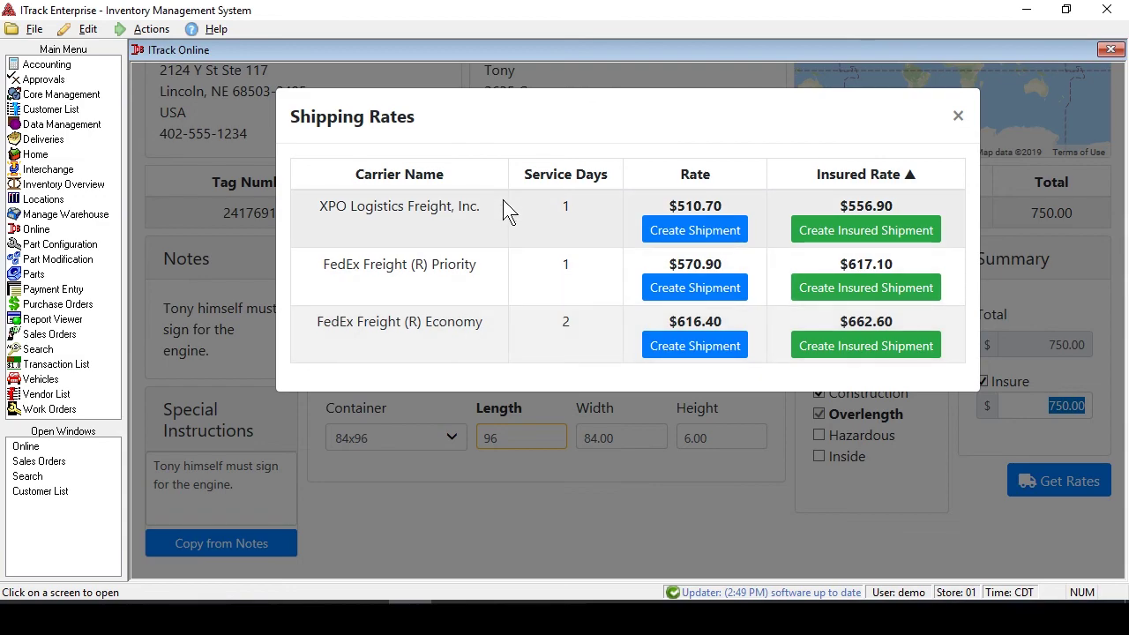
pyautogui.click(825, 231)
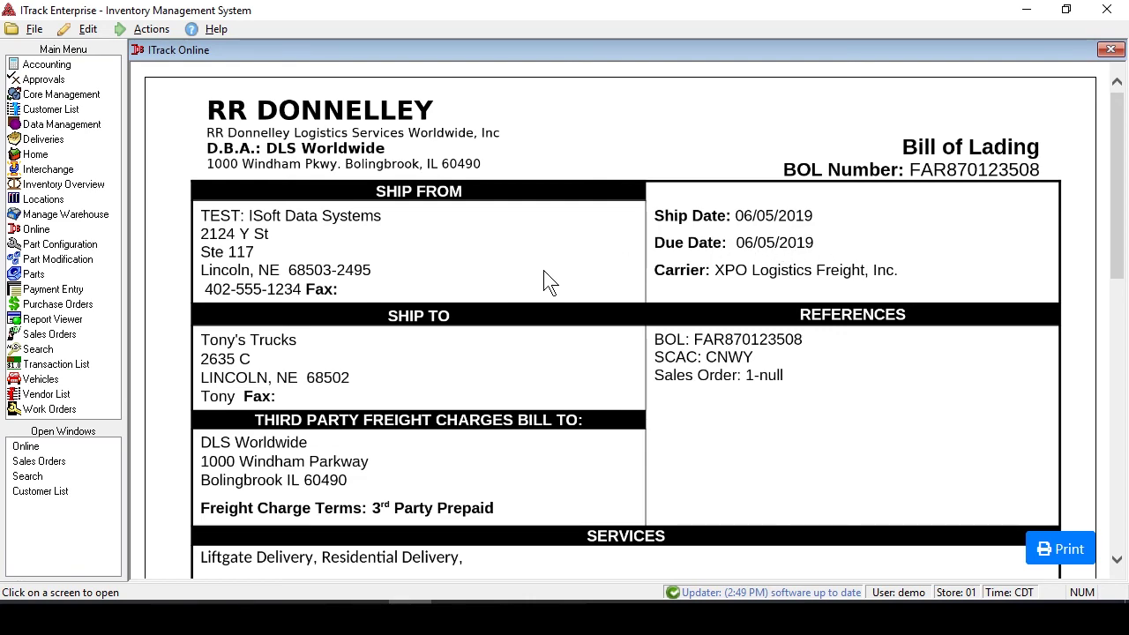
# Step: Review the bill of lading through to the signature section and print it
pyautogui.scroll(-3, 547, 280)
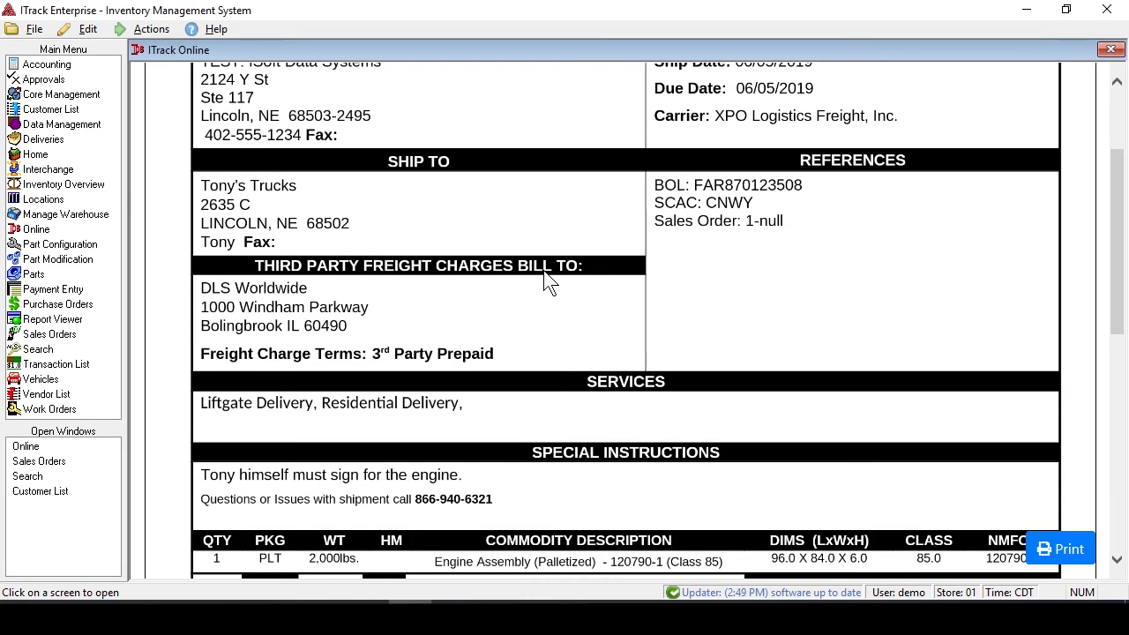
pyautogui.scroll(-2, 546, 281)
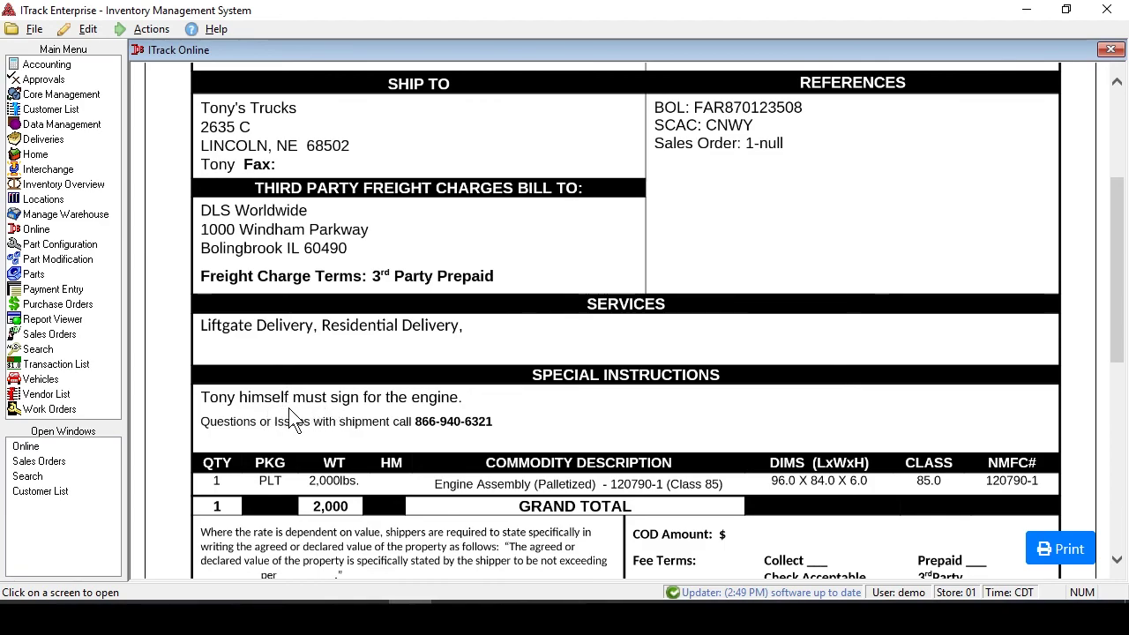
pyautogui.scroll(-2, 882, 396)
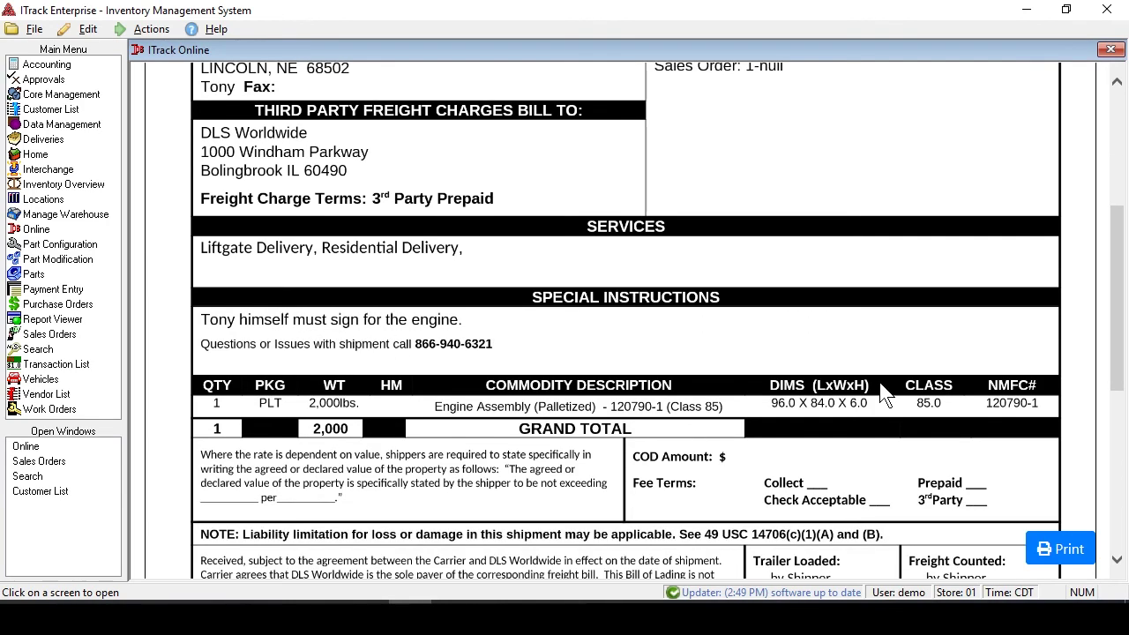
pyautogui.scroll(-9, 882, 396)
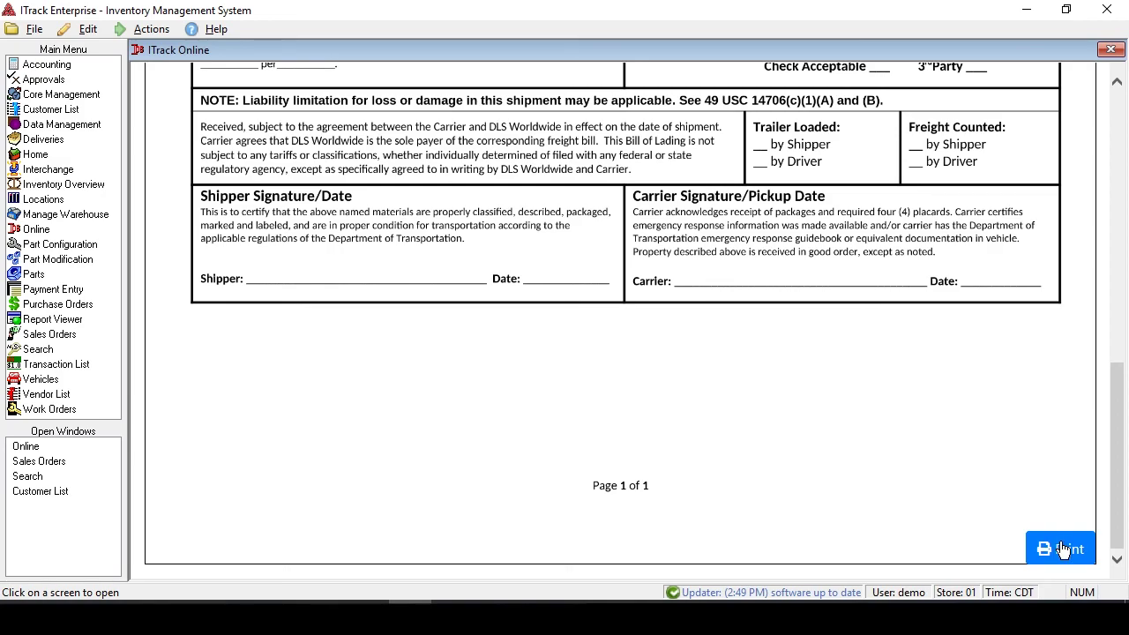
pyautogui.click(1063, 549)
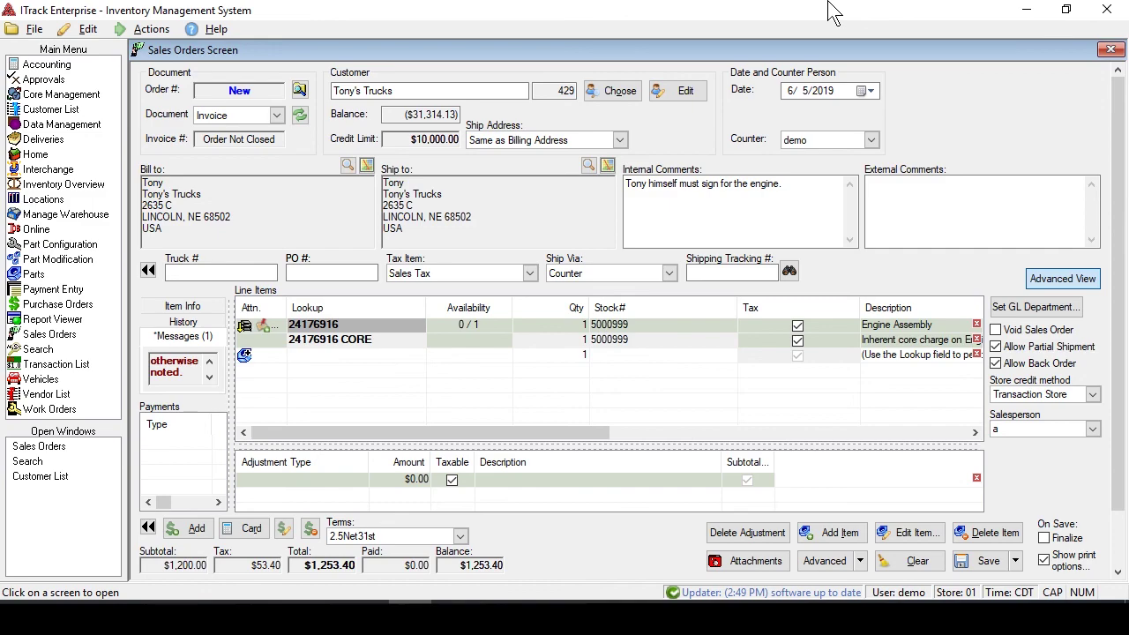
# Step: Add a Shipping charges adjustment of $450.00 to the sales order
pyautogui.click(329, 481)
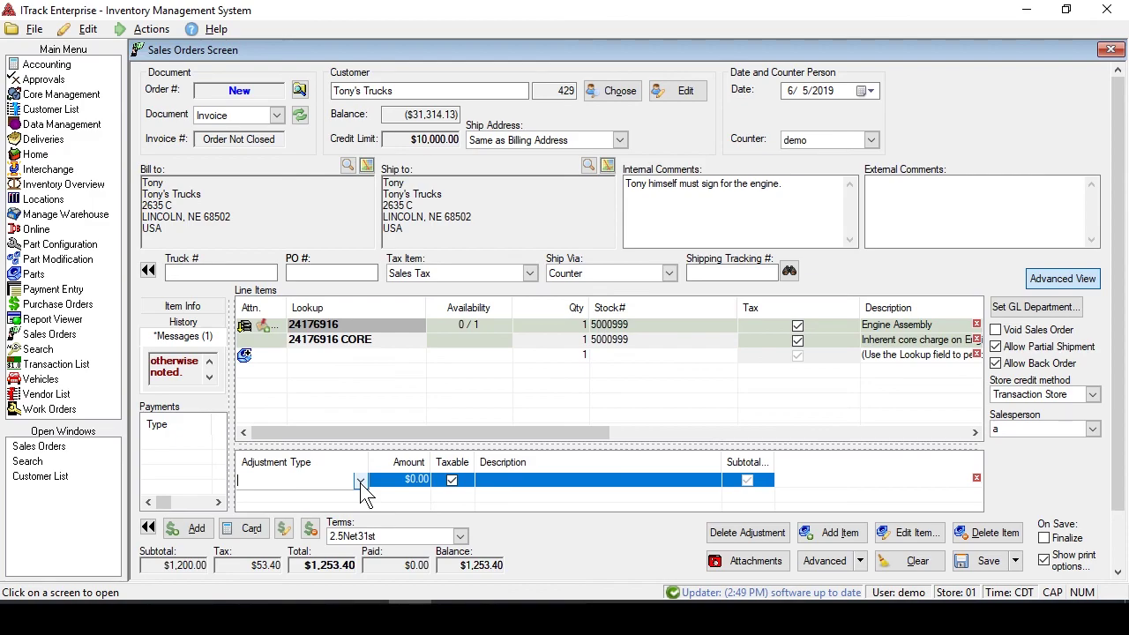
pyautogui.click(359, 481)
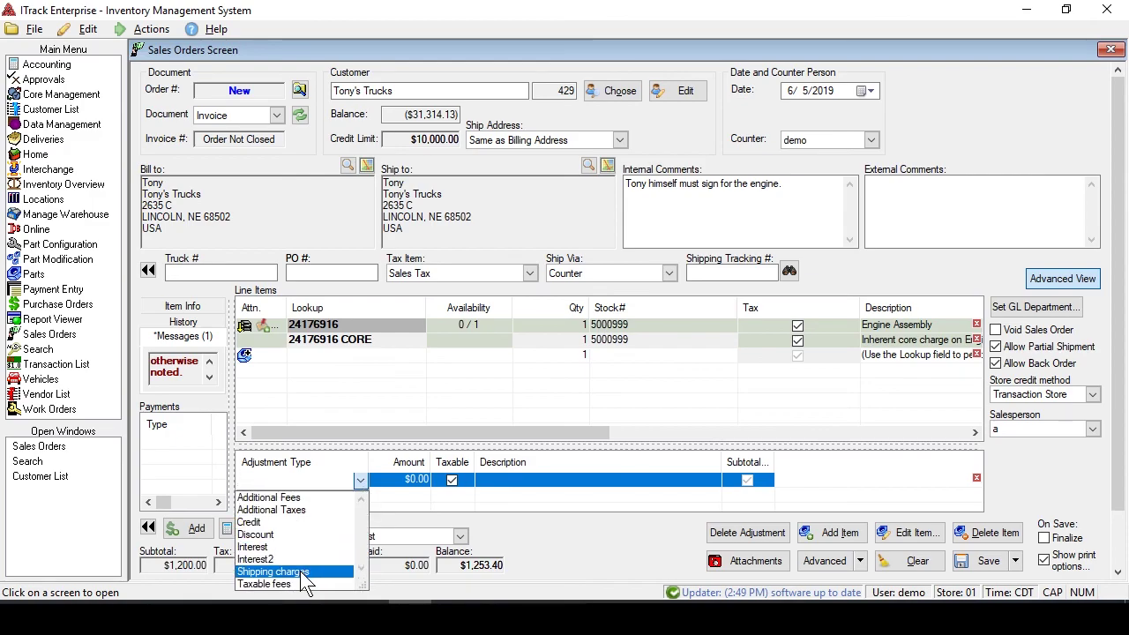
pyautogui.click(299, 571)
pyautogui.click(395, 476)
pyautogui.write('450')
pyautogui.press('Tab')
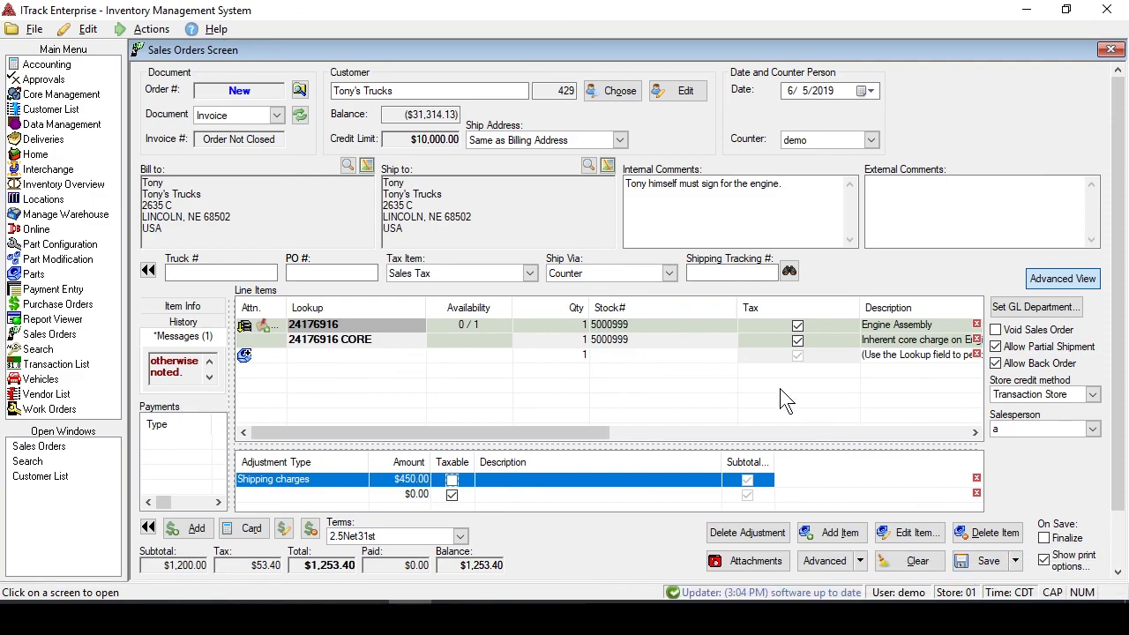
# Step: Open the shipping integration options and examine the DLS Worldwide testing mode setting
pyautogui.click(76, 30)
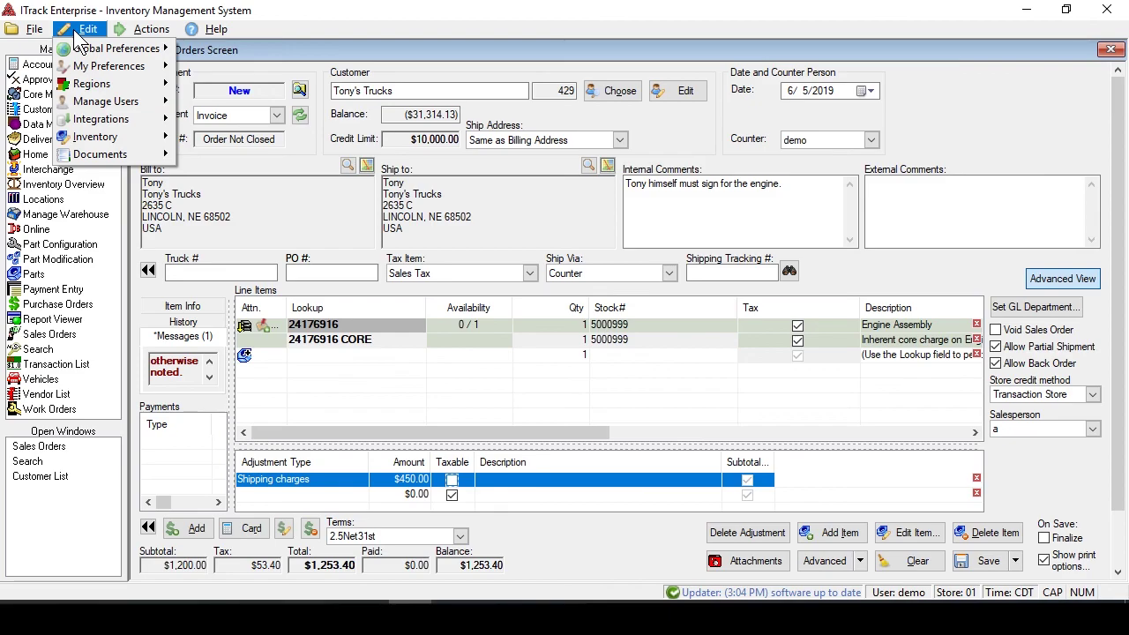
pyautogui.moveTo(97, 119)
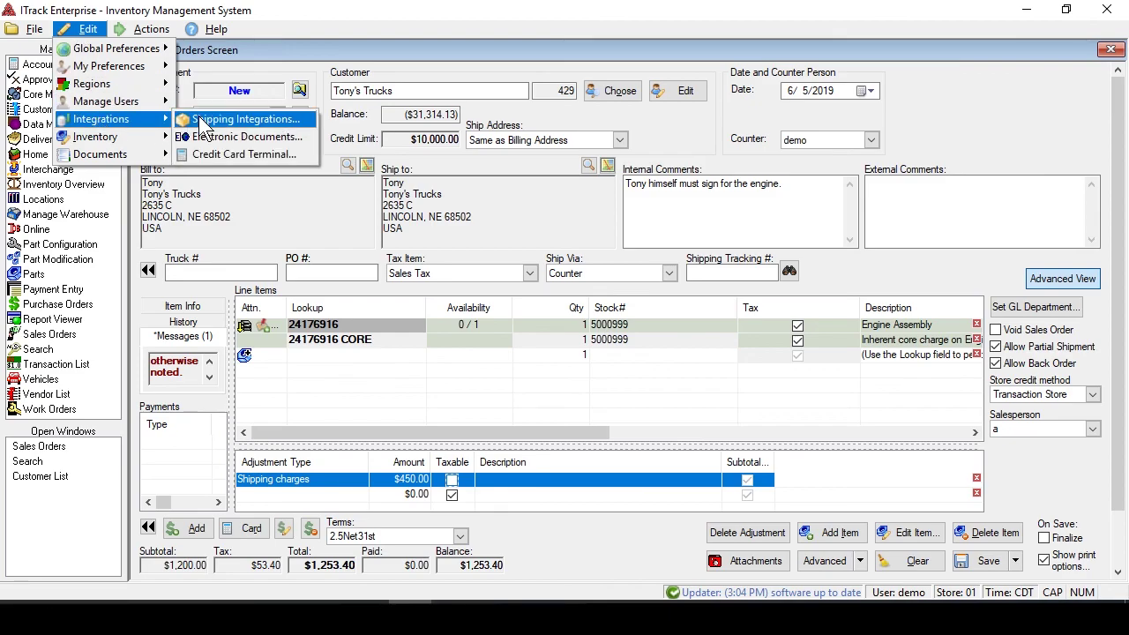
pyautogui.click(239, 121)
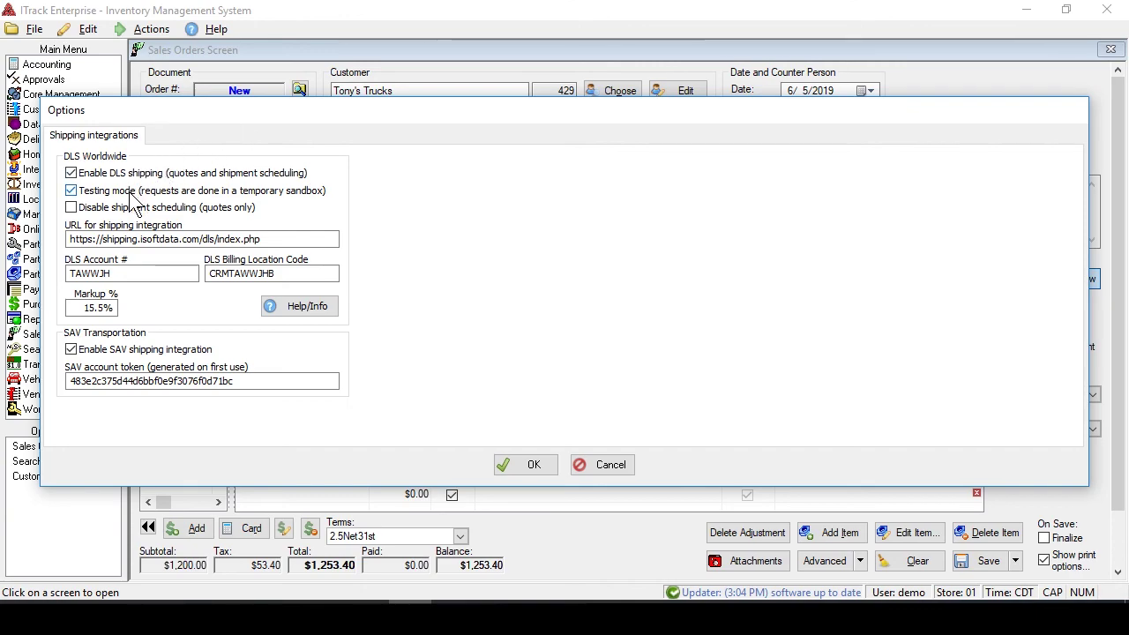
pyautogui.click(74, 194)
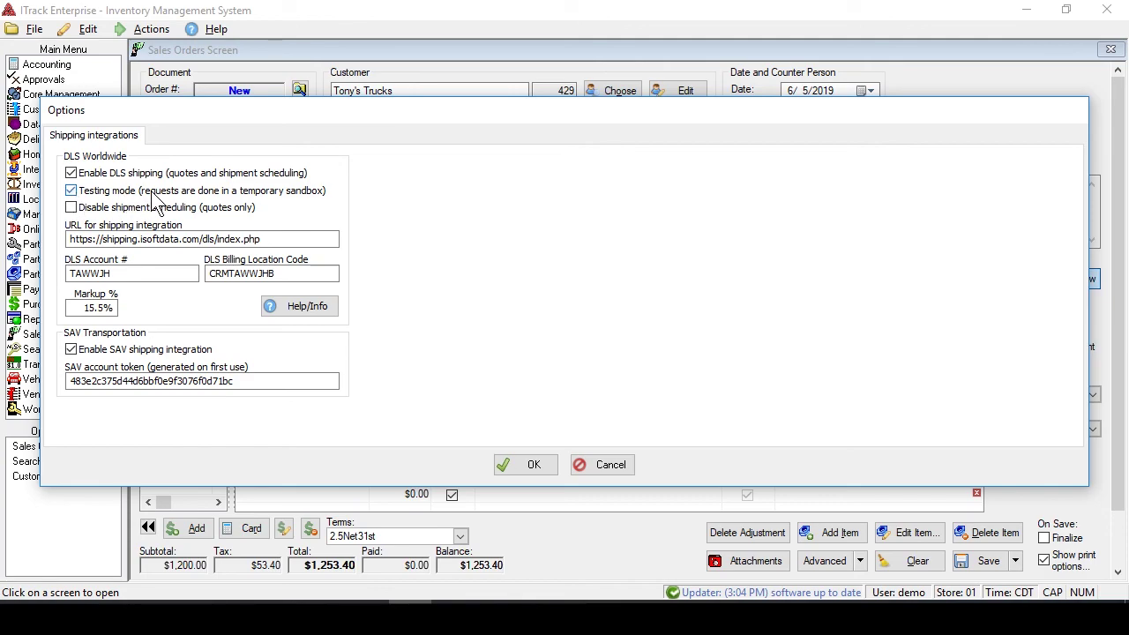